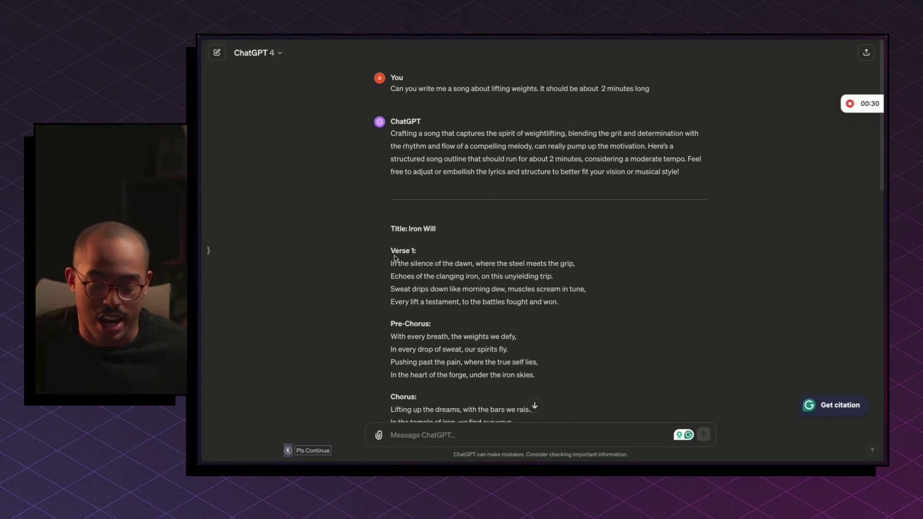
# Step: Highlight the Iron Will lyrics in ChatGPT from 'Verse 1:' down to 'our unbreakable will.'
pyautogui.moveTo(392, 250); pyautogui.dragTo(509, 327)
pyautogui.scroll(-2, 508, 327)
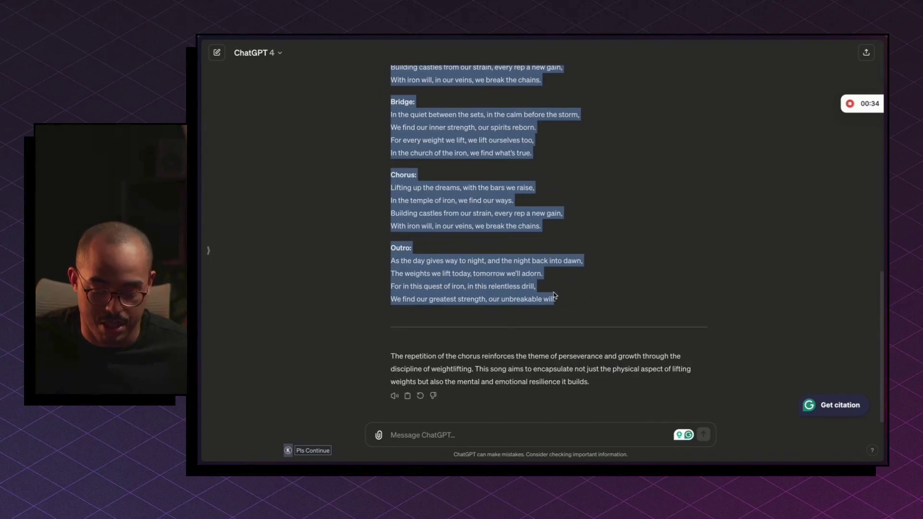
# Step: Switch to the Suno tab, open the Create page and accept the terms
pyautogui.press('super+t')
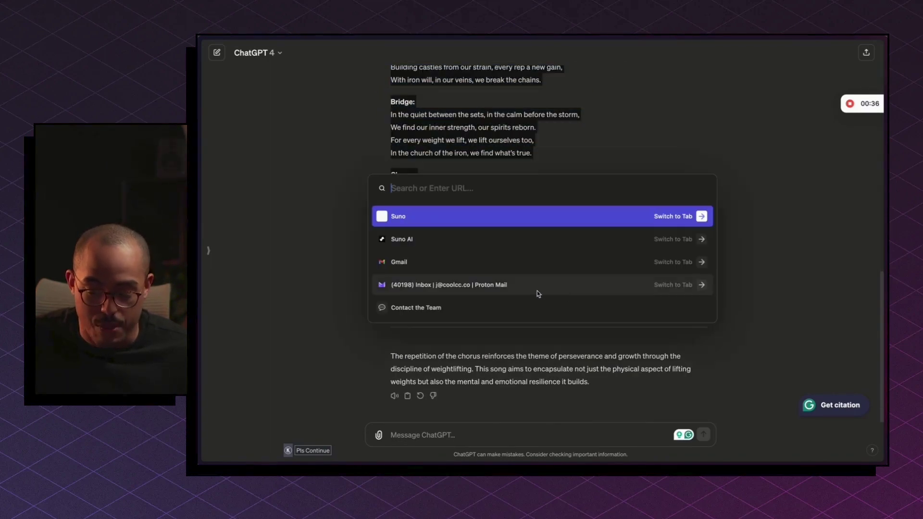
pyautogui.click(417, 221)
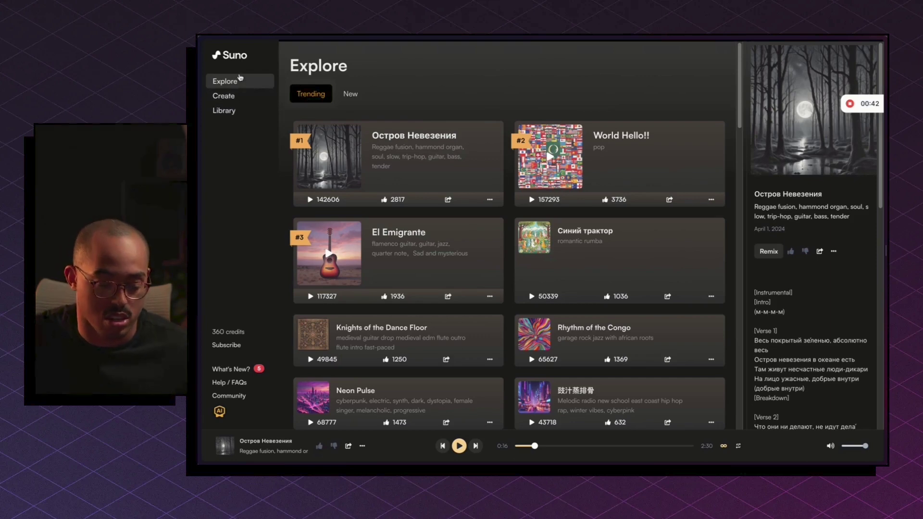
pyautogui.click(239, 97)
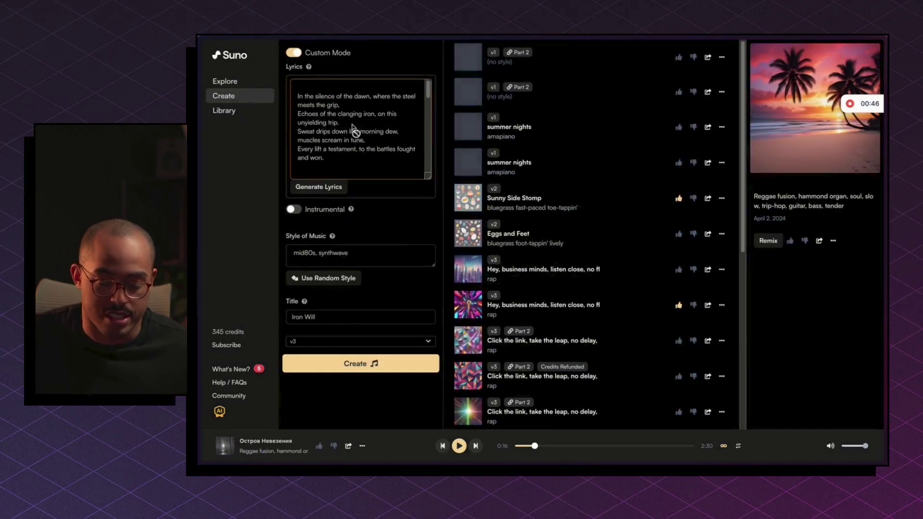
pyautogui.click(631, 274)
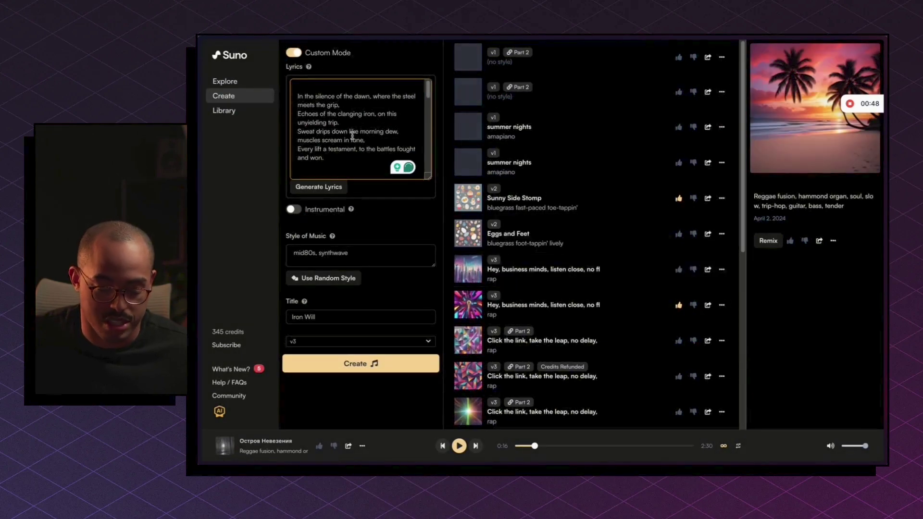
# Step: Replace the old lyrics with the pasted Iron Will lyrics and select the leftover 'Bridge:' heading
pyautogui.hotkey('ctrl', 'a')
pyautogui.press('BackSpace')
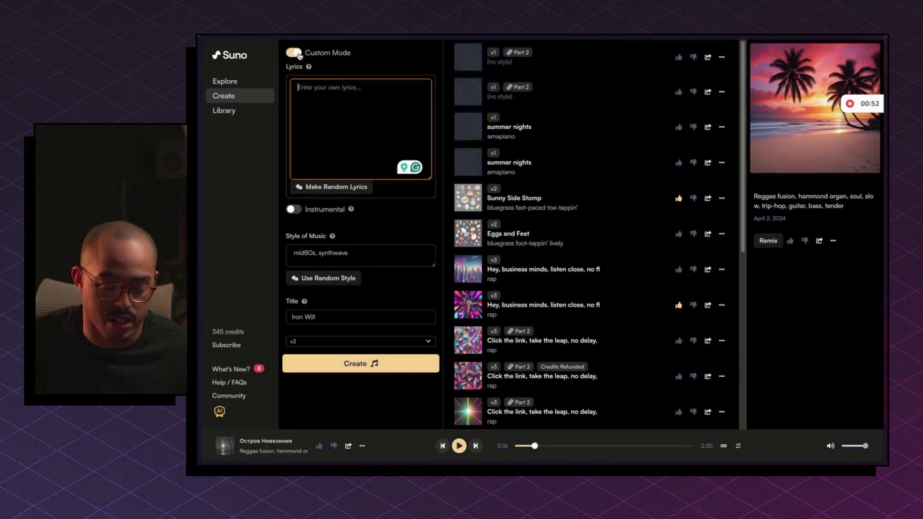
pyautogui.hotkey('ctrl', 'v')
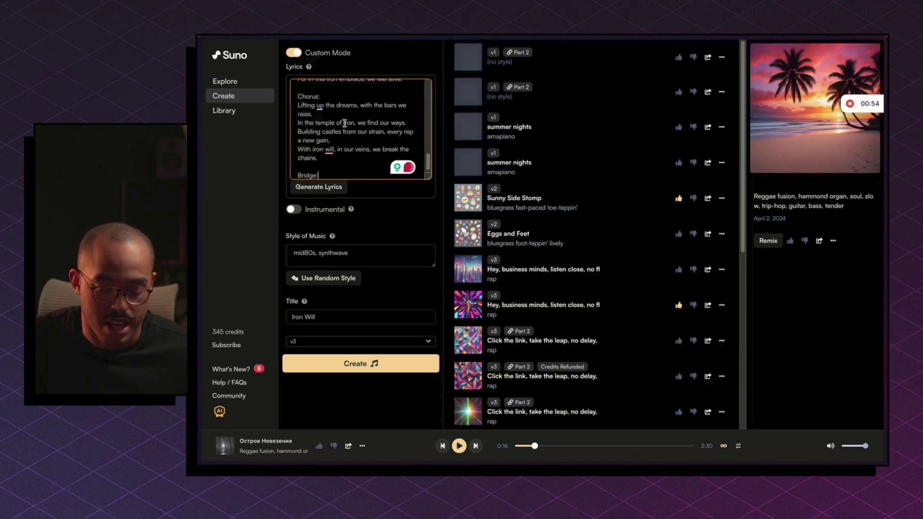
pyautogui.scroll(3, 351, 116)
pyautogui.scroll(2, 354, 103)
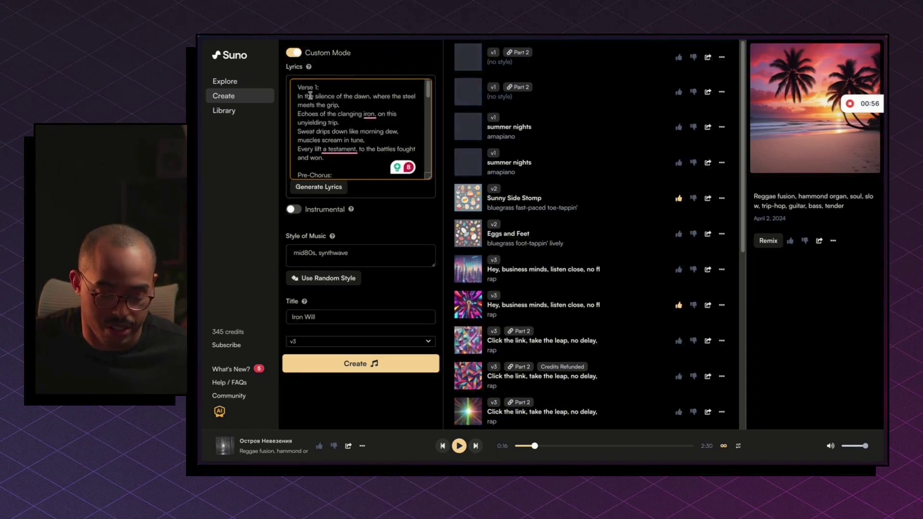
pyautogui.scroll(-4, 332, 120)
pyautogui.scroll(-8, 325, 142)
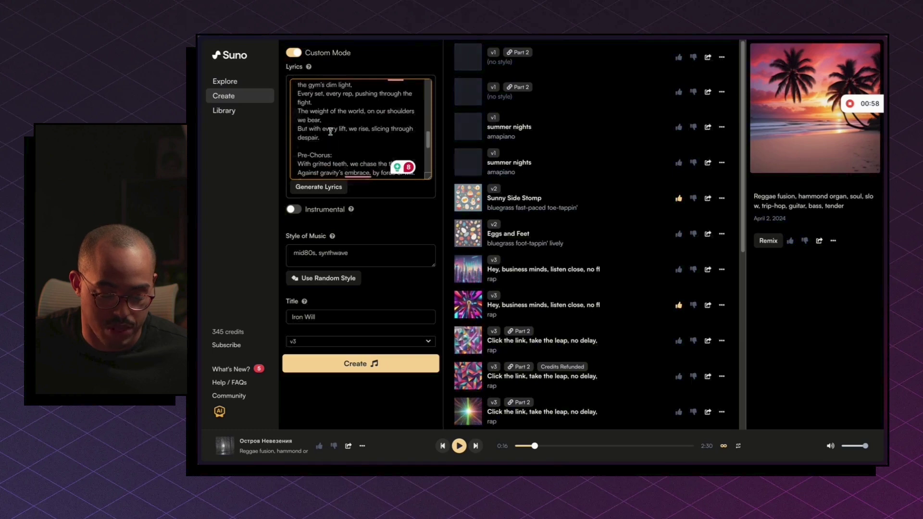
pyautogui.moveTo(298, 170); pyautogui.dragTo(350, 169)
# Step: Delete the stray 'Bridge:', generate mid80s synthwave Iron Will songs, then regenerate with style 'country'
pyautogui.press('BackSpace')
pyautogui.press('BackSpace')
pyautogui.press('BackSpace')
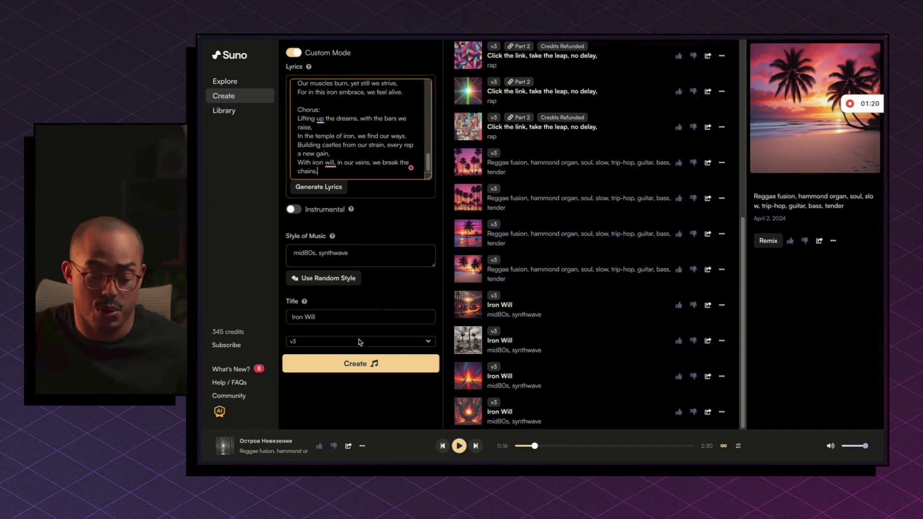
pyautogui.click(360, 364)
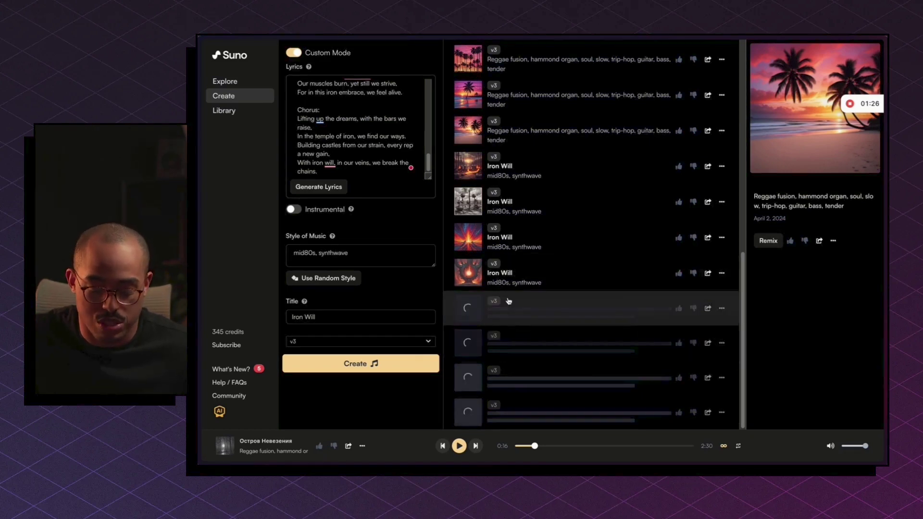
pyautogui.tripleClick(350, 253)
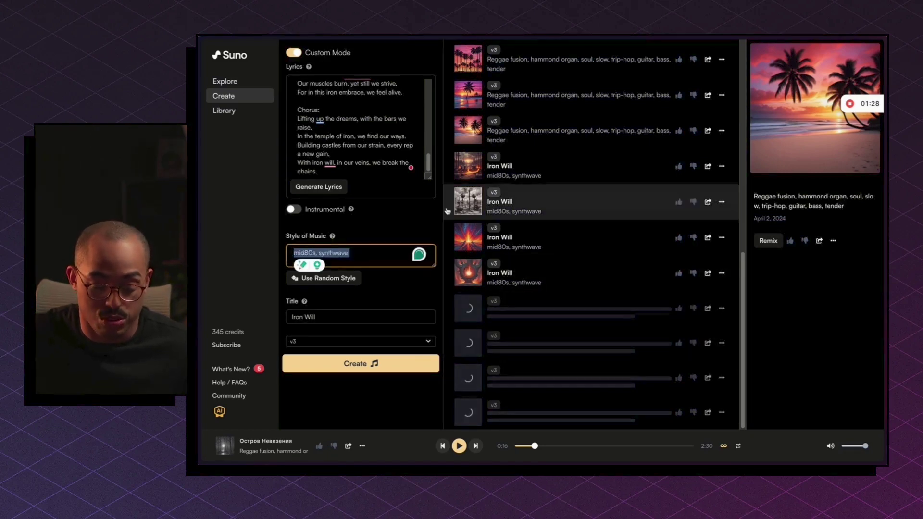
pyautogui.write('country')
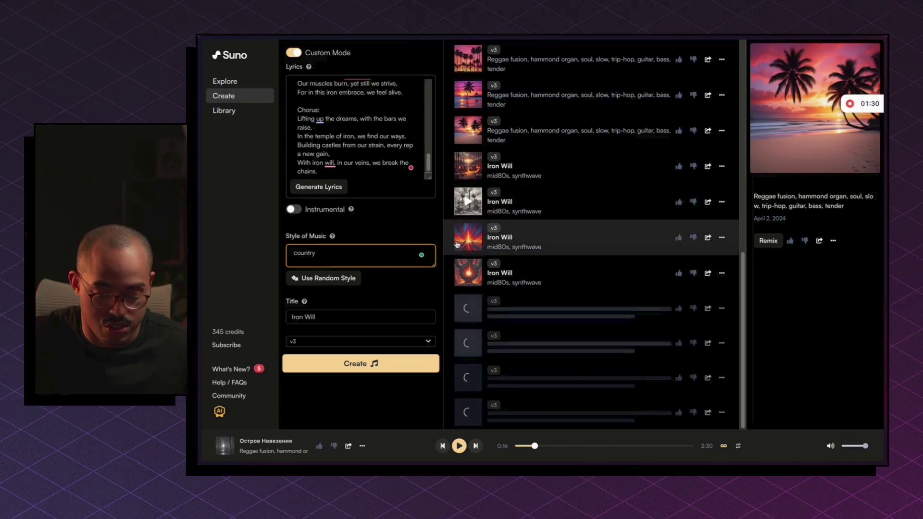
pyautogui.click(363, 364)
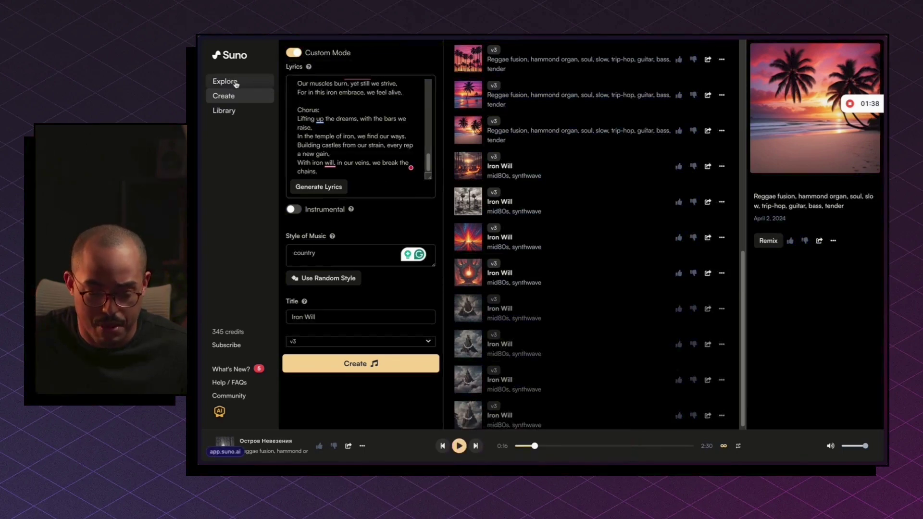
# Step: Open the Explore page and browse the trending community songs
pyautogui.click(226, 82)
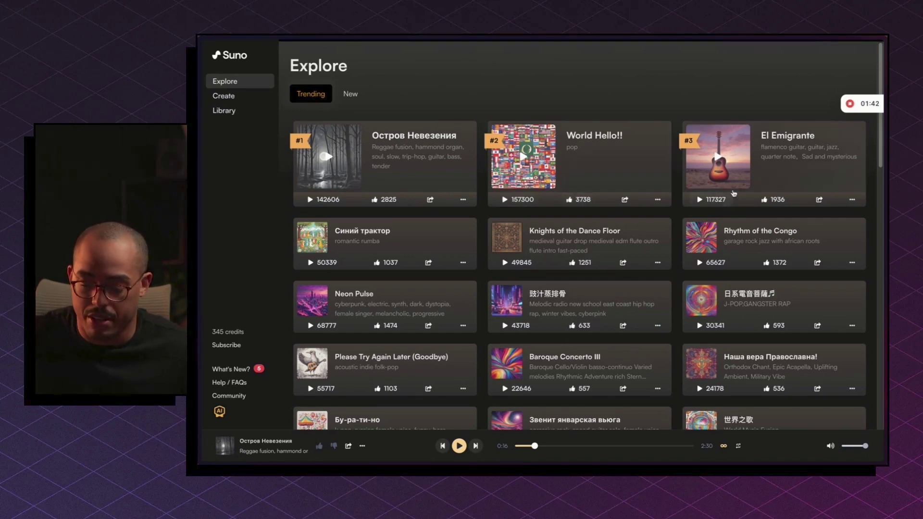
pyautogui.scroll(-3, 457, 321)
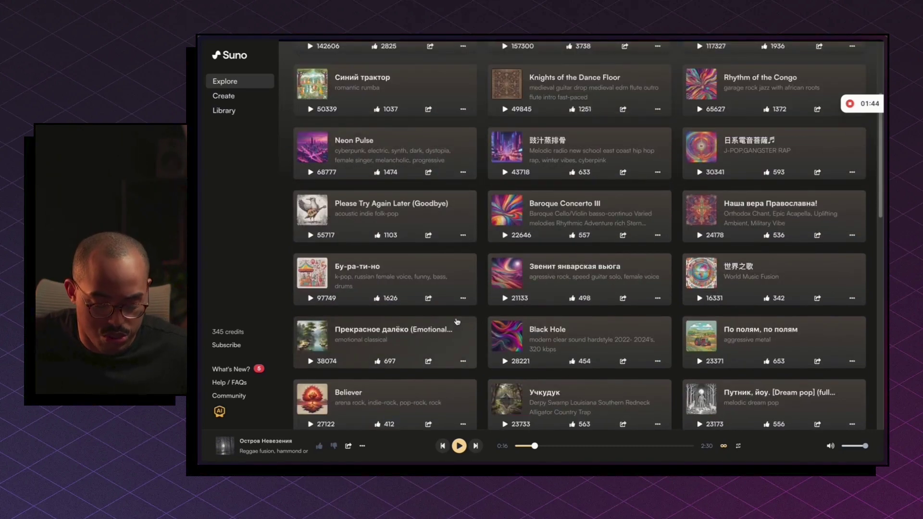
pyautogui.scroll(3, 456, 321)
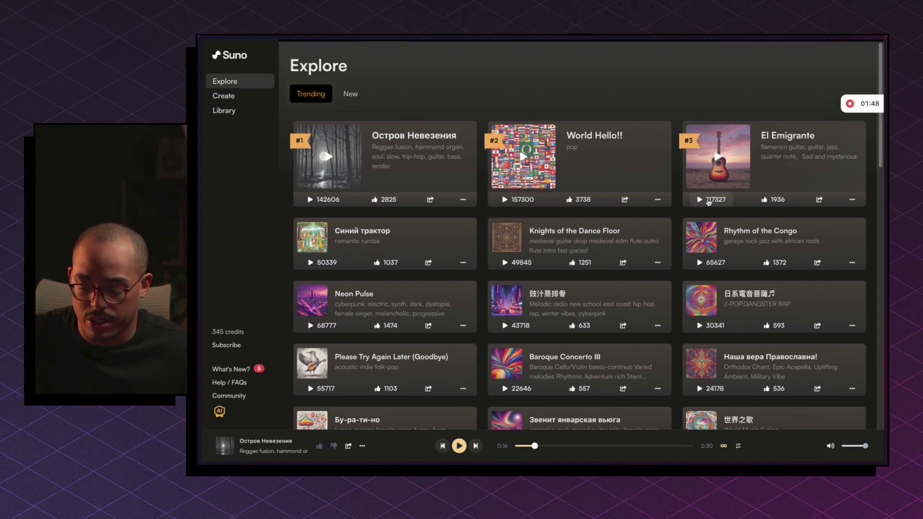
# Step: Play El Emigrante, read through its lyrics, then pause it
pyautogui.click(704, 201)
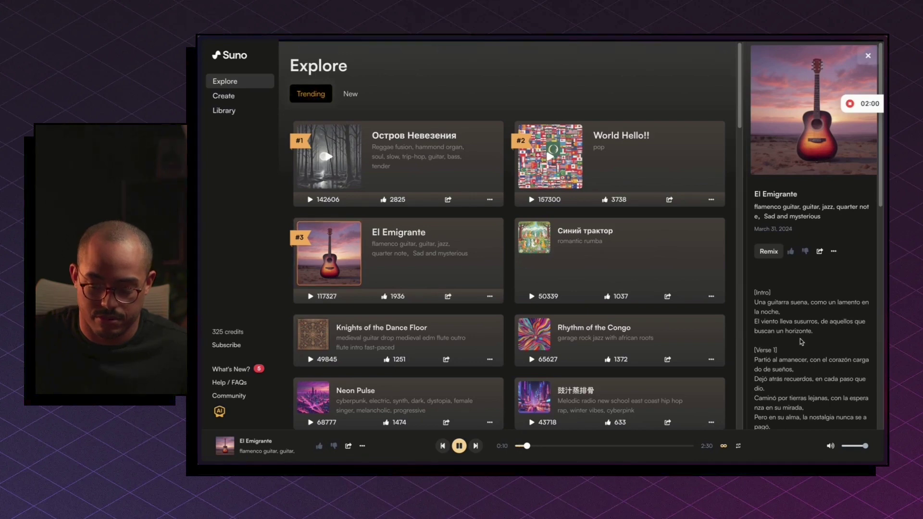
pyautogui.scroll(-1, 802, 342)
pyautogui.scroll(-1, 802, 341)
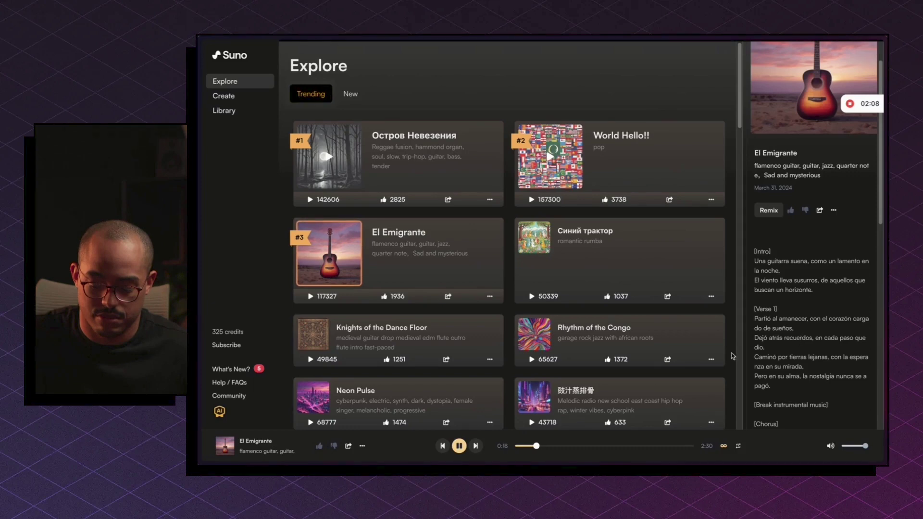
pyautogui.click(458, 447)
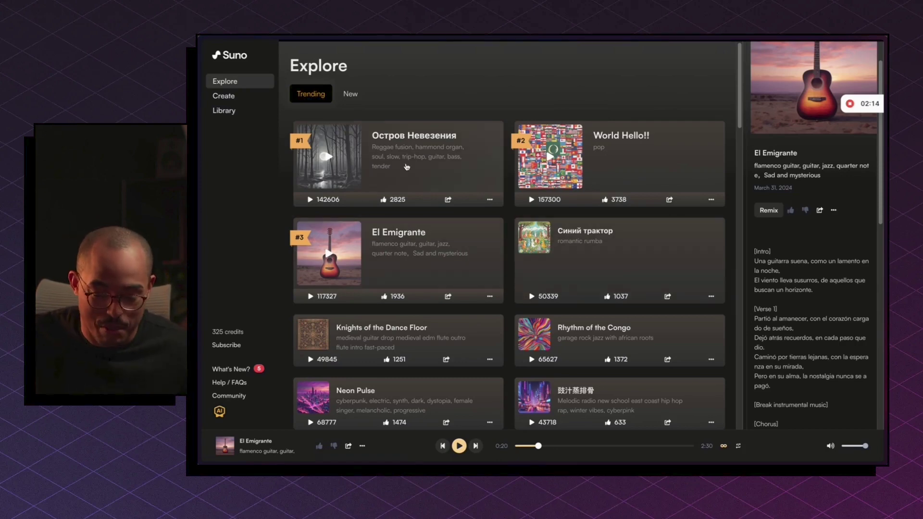
pyautogui.scroll(-1, 660, 290)
pyautogui.scroll(-5, 660, 290)
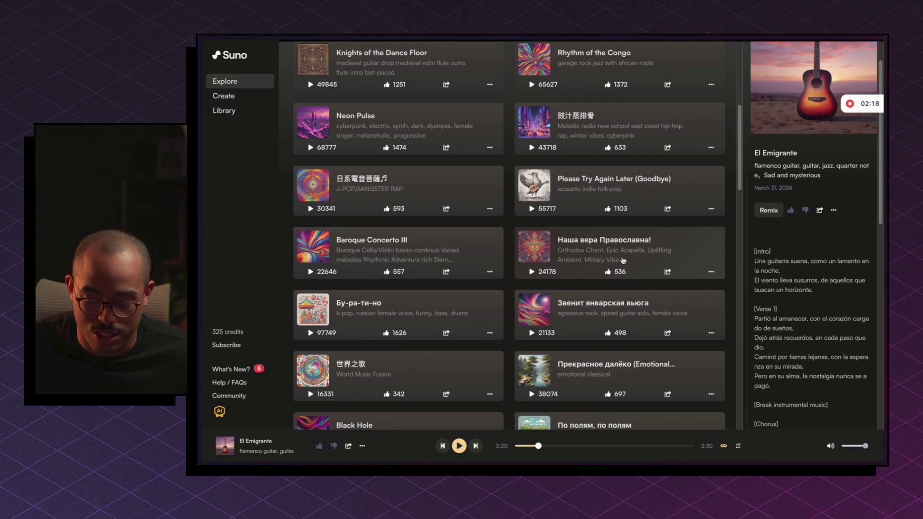
# Step: Sample 'Наша вера Православна!' and 'Бу-ра-ти-но', viewing their details and style tags
pyautogui.click(622, 263)
pyautogui.moveTo(833, 226); pyautogui.dragTo(755, 215)
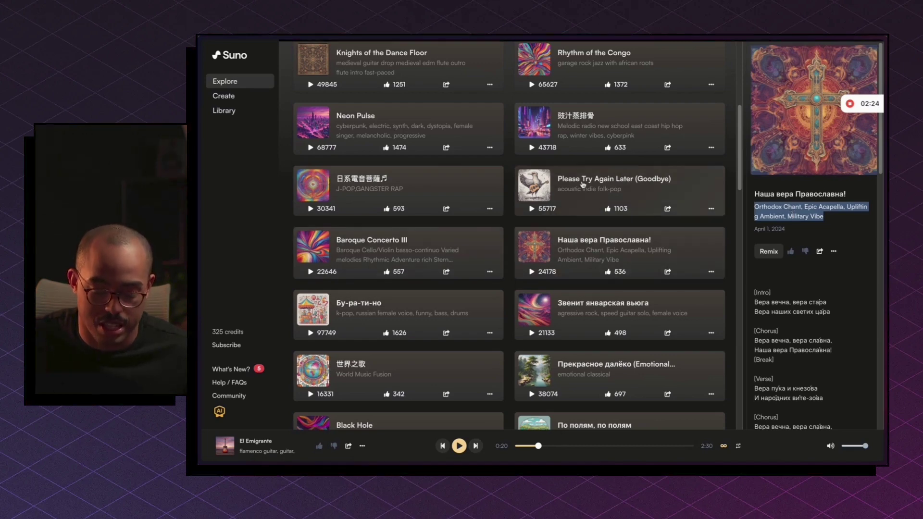
pyautogui.click(309, 333)
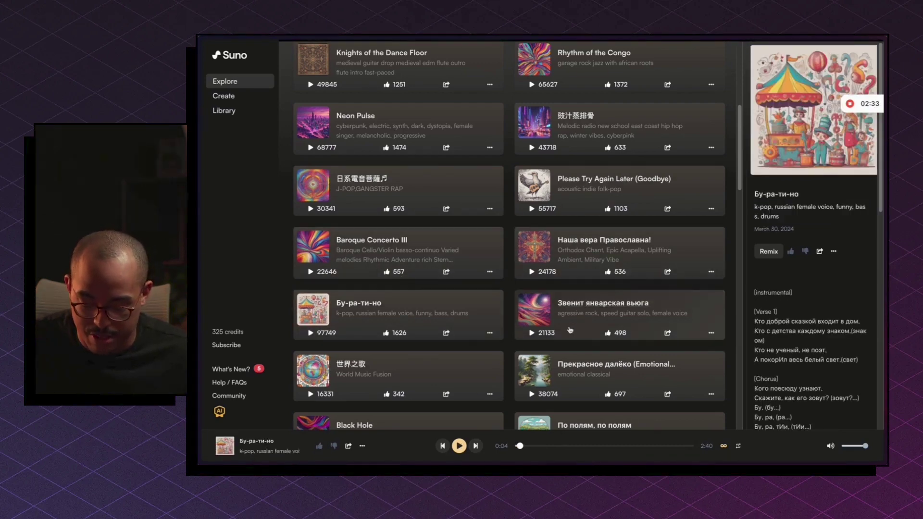
pyautogui.scroll(-1, 611, 289)
pyautogui.click(548, 230)
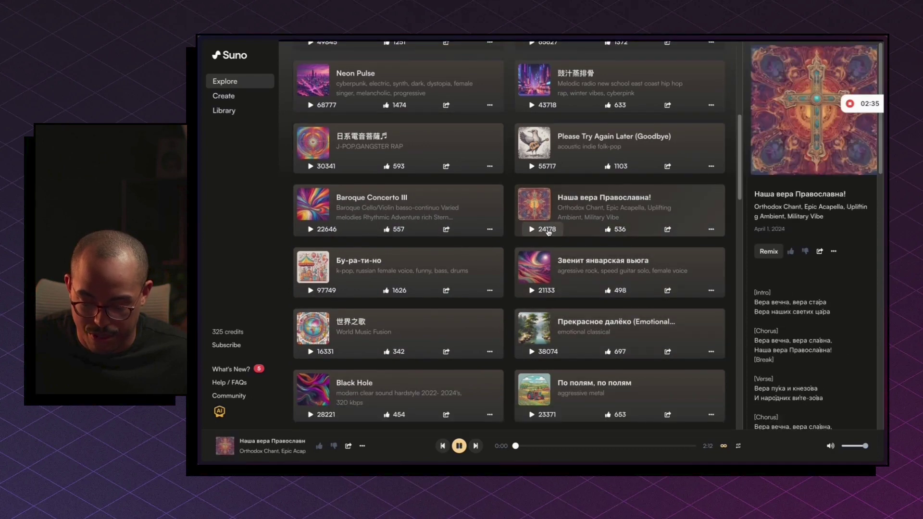
pyautogui.click(548, 233)
pyautogui.scroll(-3, 416, 325)
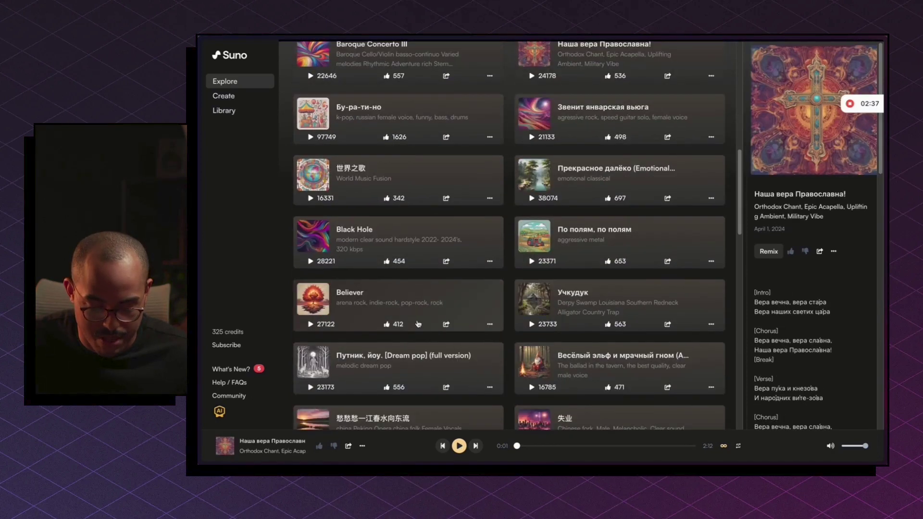
pyautogui.scroll(-1, 611, 264)
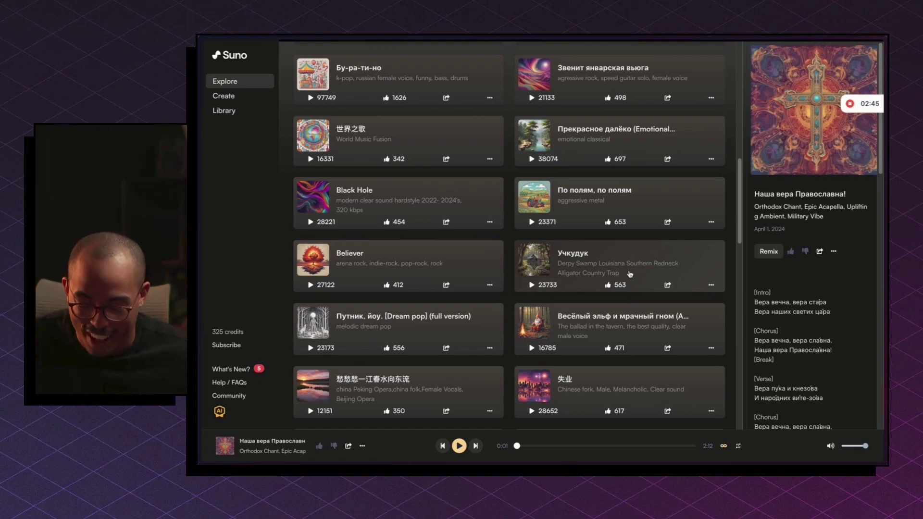
# Step: Play Учкудук and select its style 'Derpy Swamp Louisiana Southern Redneck Alligator Country Trap'
pyautogui.click(614, 275)
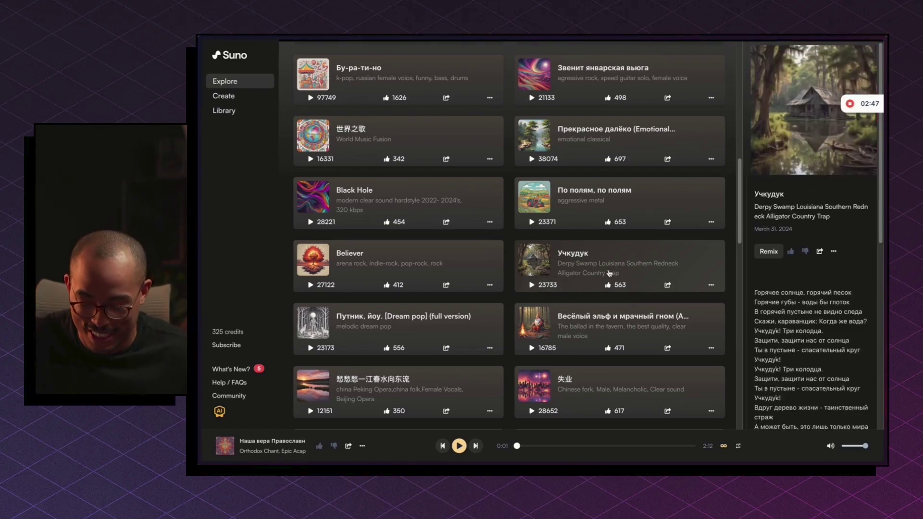
pyautogui.click(552, 288)
pyautogui.moveTo(834, 221); pyautogui.dragTo(752, 213)
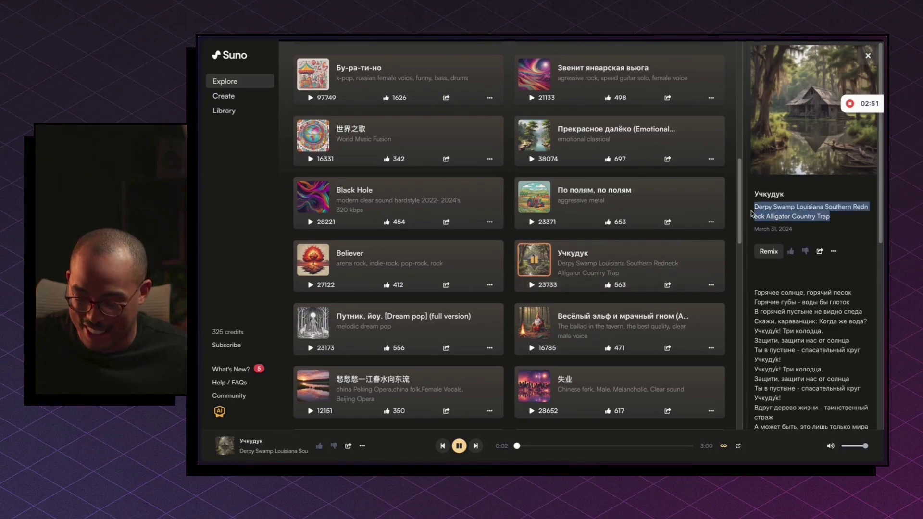
pyautogui.click(535, 263)
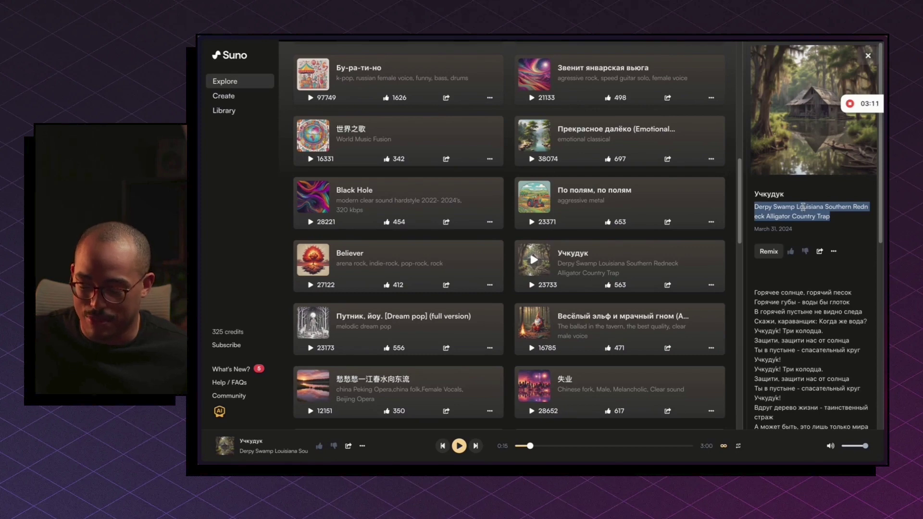
# Step: Paste the Derpy Swamp Louisiana Southern Redneck Alligator Country Trap style and generate Iron Will songs
pyautogui.click(232, 100)
pyautogui.doubleClick(315, 254)
pyautogui.hotkey('ctrl', 'v')
pyautogui.click(377, 363)
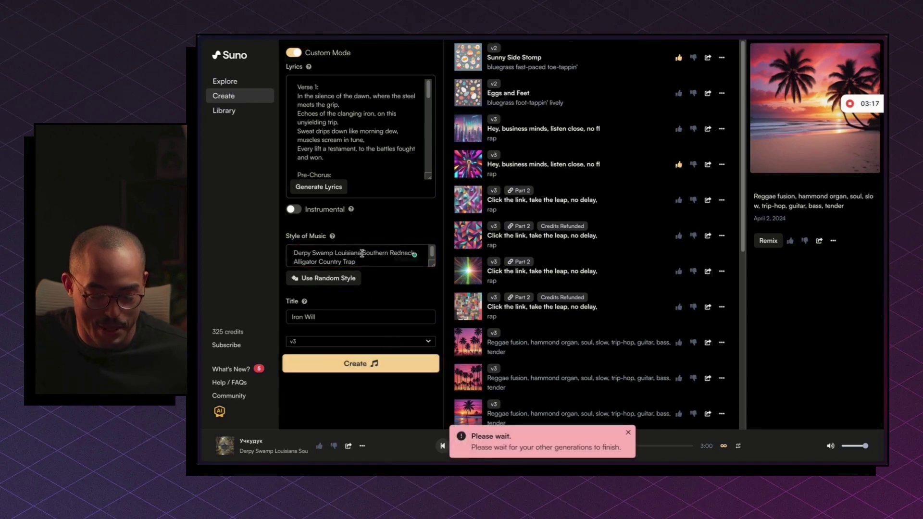
pyautogui.scroll(-5, 587, 351)
pyautogui.scroll(-1, 588, 352)
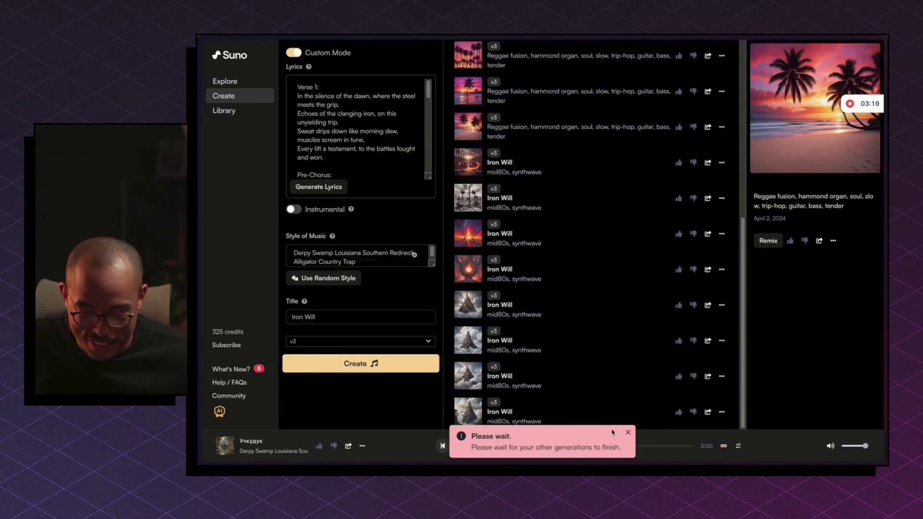
pyautogui.click(627, 432)
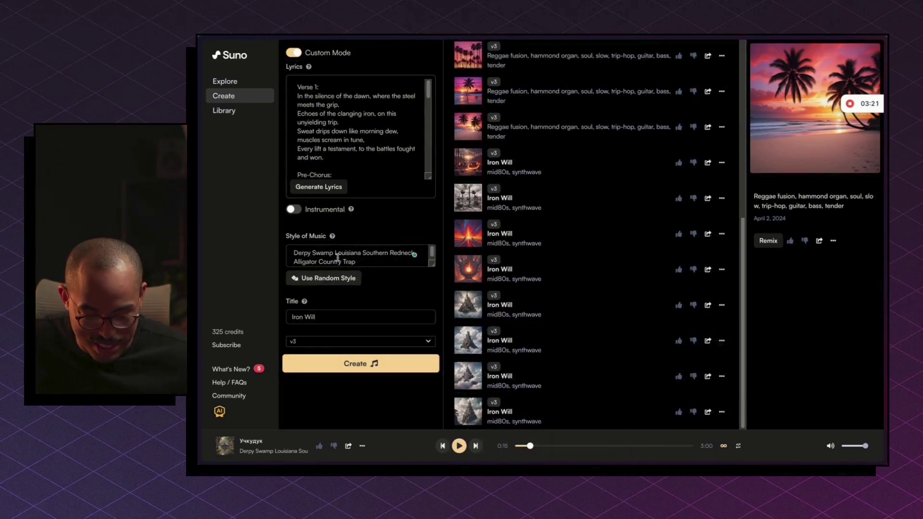
# Step: Play a synthwave Iron Will take while scrolling its lyrics, then pause it
pyautogui.click(464, 308)
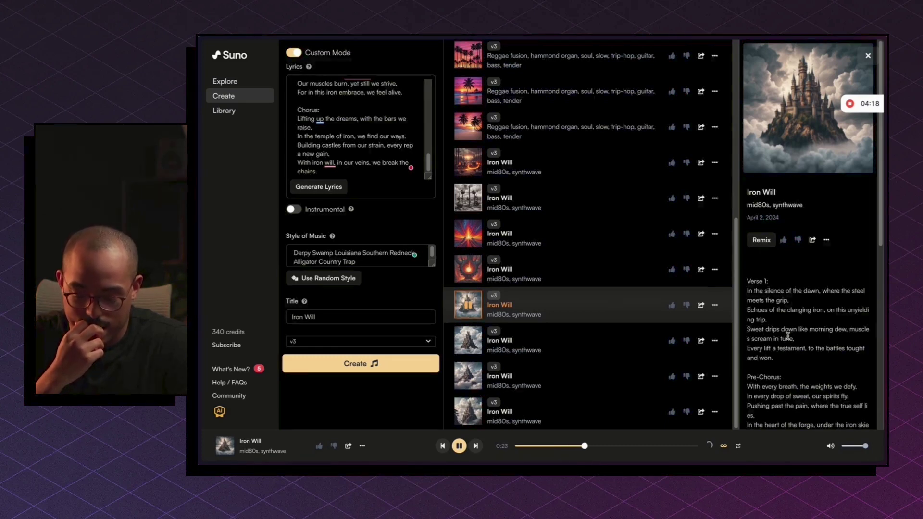
pyautogui.scroll(-1, 785, 327)
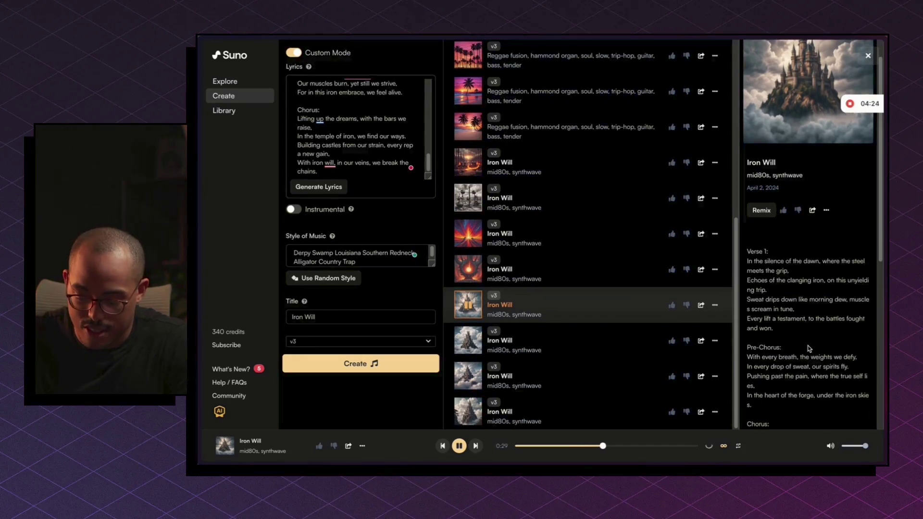
pyautogui.scroll(-1, 810, 348)
pyautogui.scroll(-1, 810, 348)
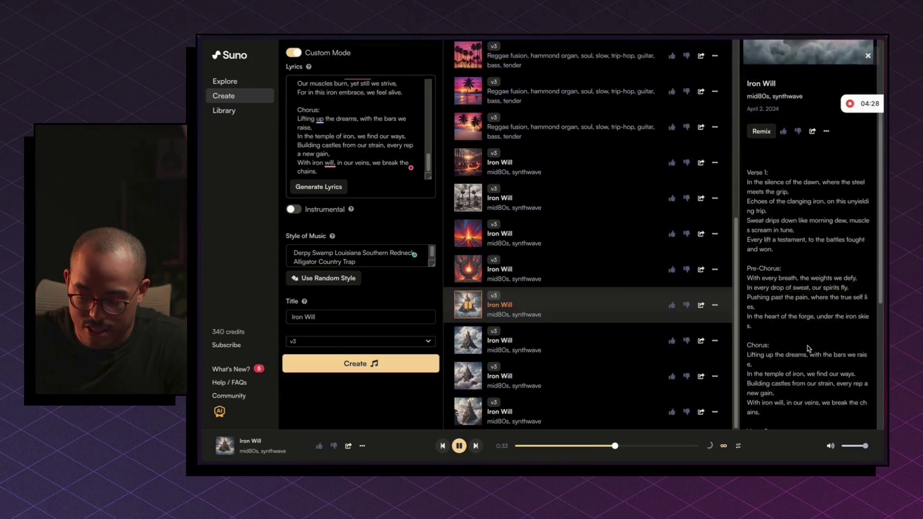
pyautogui.scroll(-2, 809, 348)
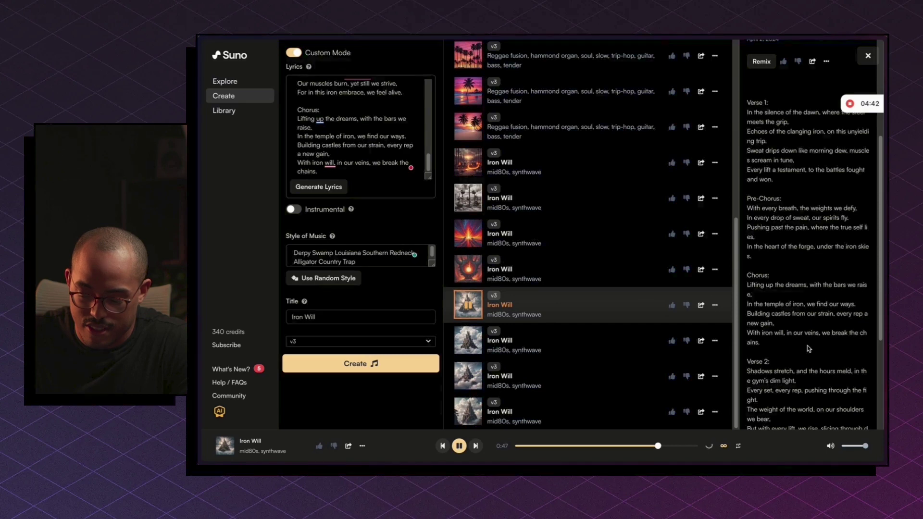
pyautogui.scroll(-2, 809, 349)
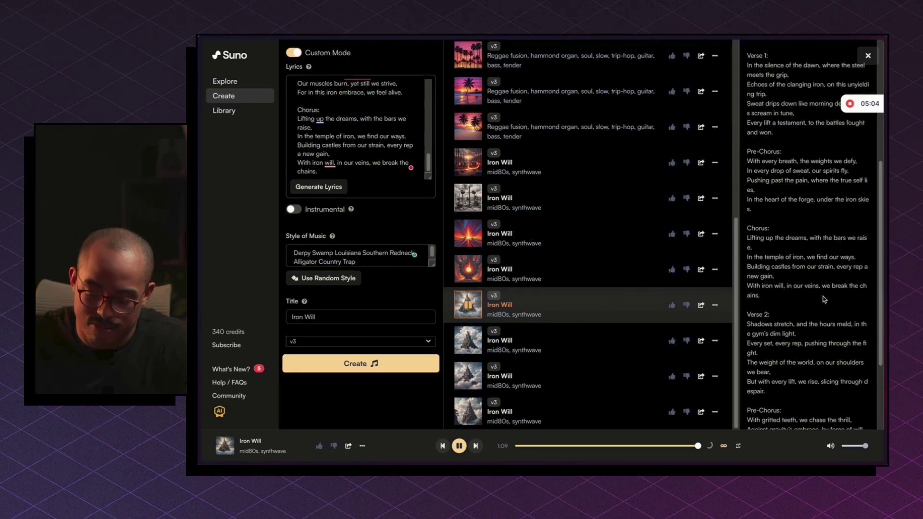
pyautogui.click(460, 450)
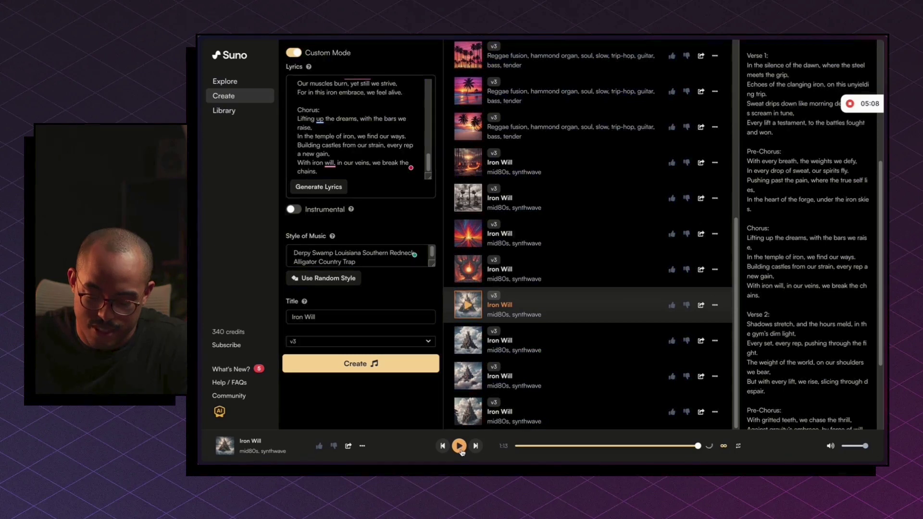
# Step: Play the next synthwave Iron Will take, follow its lyrics, and pause at 1:25
pyautogui.click(468, 342)
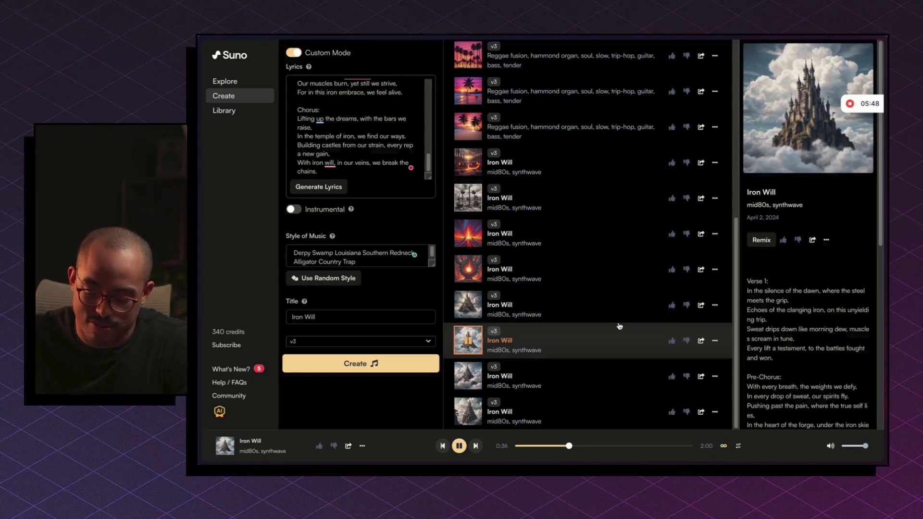
pyautogui.scroll(-2, 815, 326)
pyautogui.scroll(-1, 820, 320)
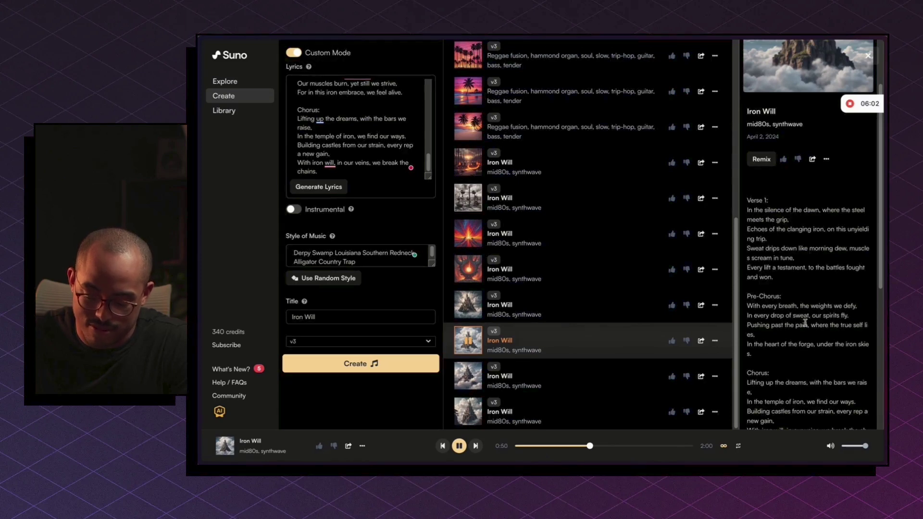
pyautogui.scroll(-1, 794, 340)
pyautogui.scroll(-1, 794, 340)
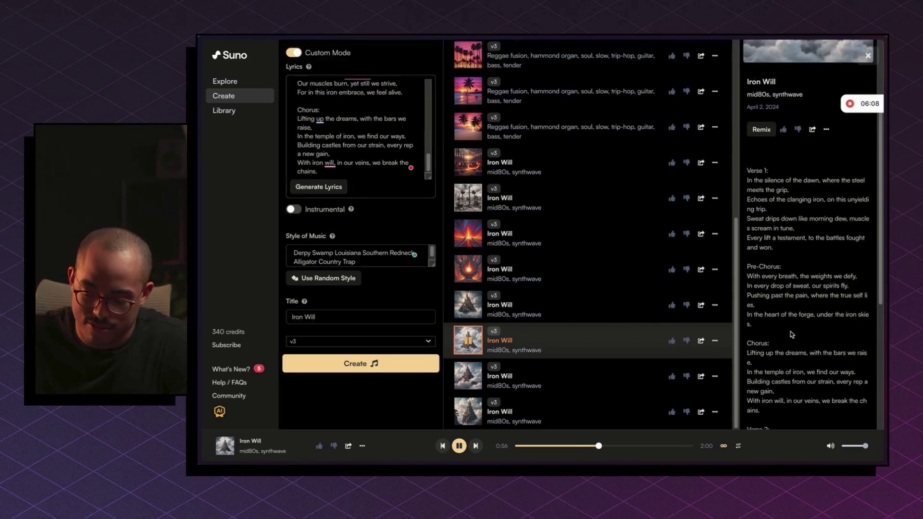
pyautogui.scroll(-2, 791, 333)
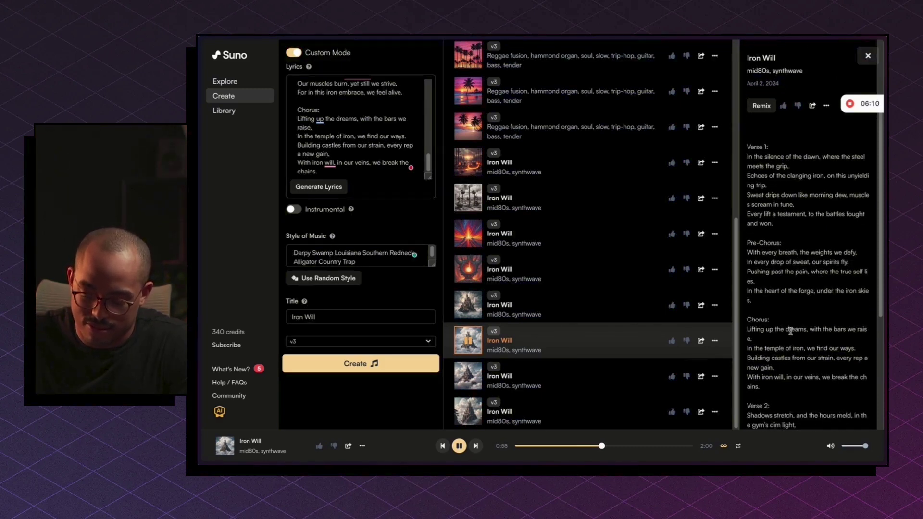
pyautogui.scroll(-2, 790, 330)
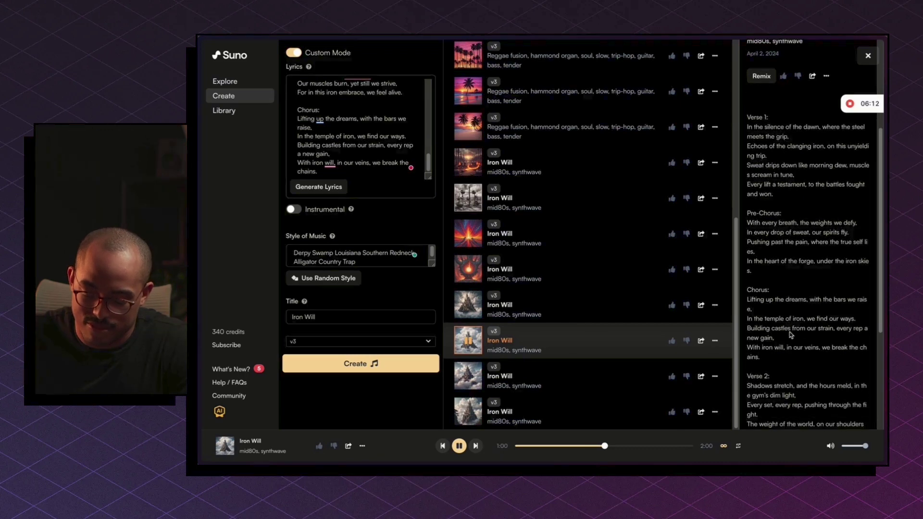
pyautogui.scroll(-2, 789, 331)
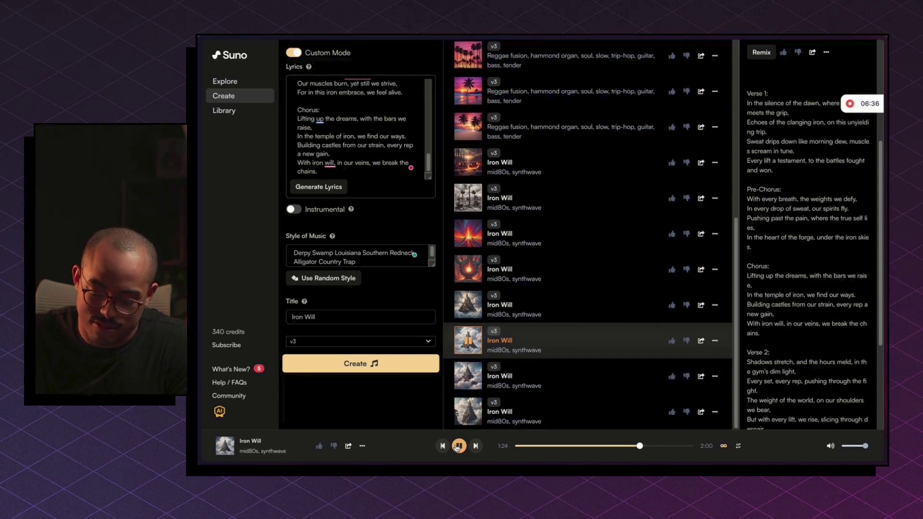
pyautogui.click(458, 446)
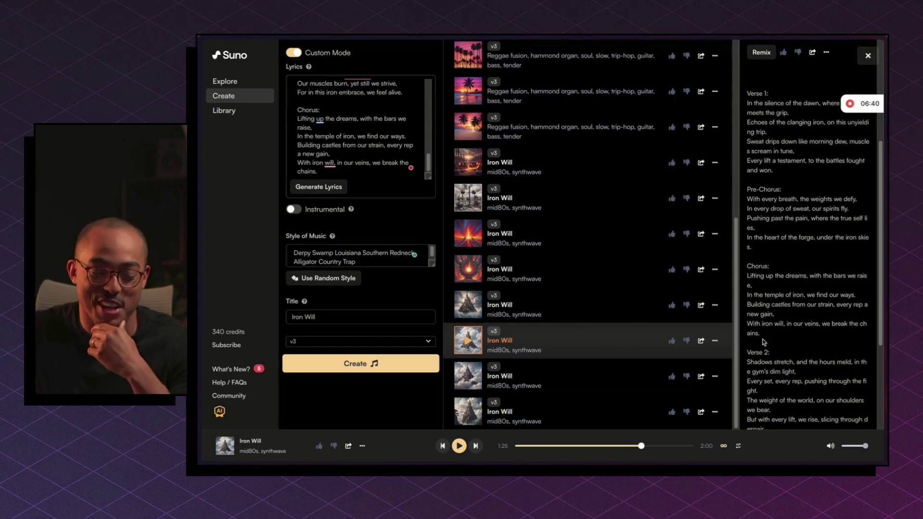
pyautogui.scroll(-3, 762, 339)
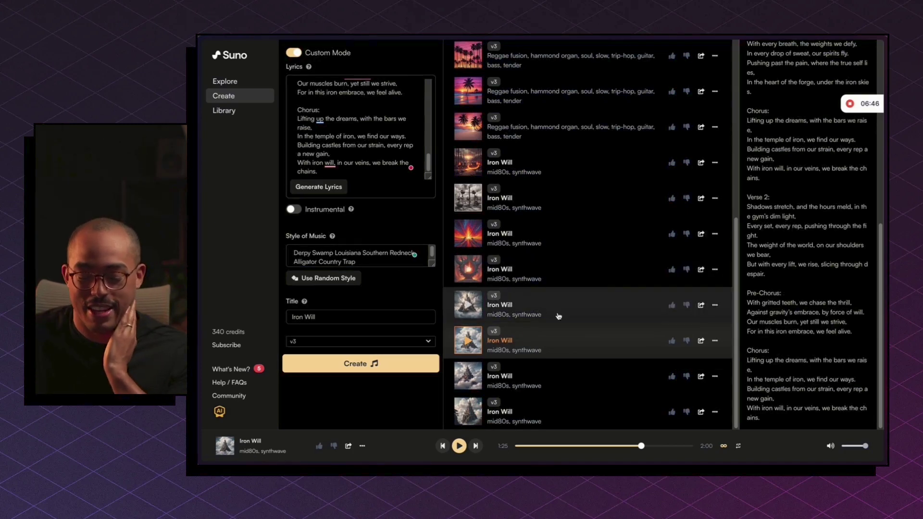
pyautogui.click(716, 341)
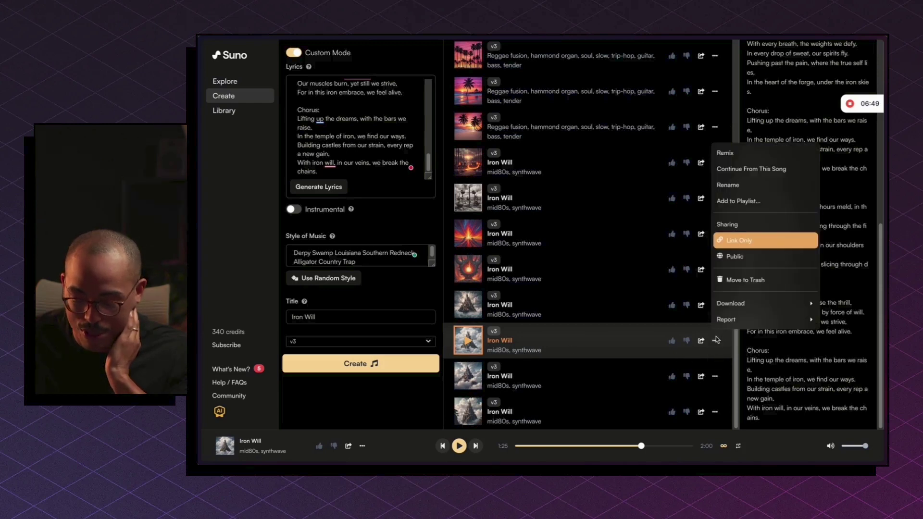
pyautogui.click(743, 170)
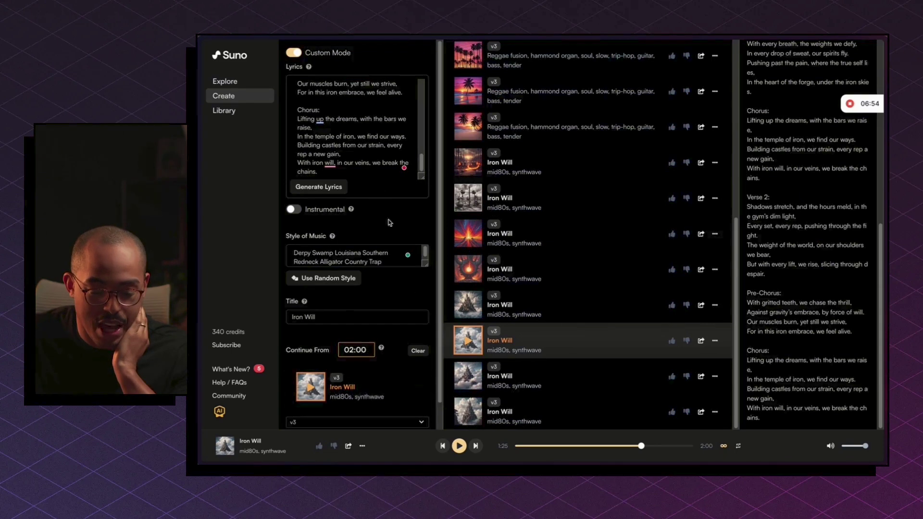
pyautogui.scroll(-1, 324, 121)
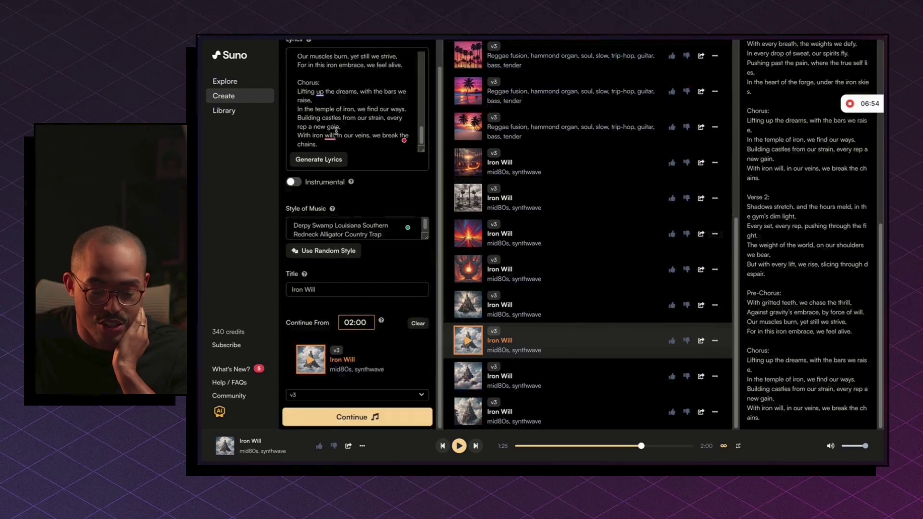
pyautogui.click(368, 323)
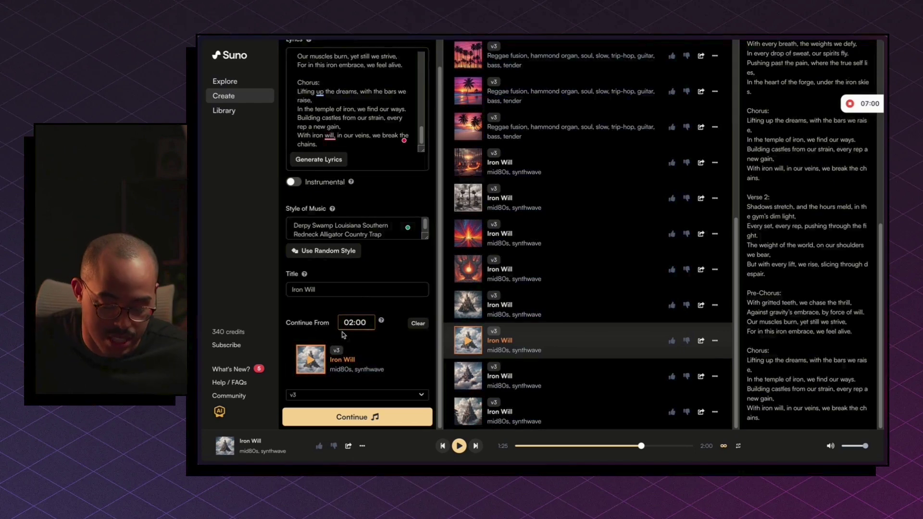
pyautogui.moveTo(381, 326)
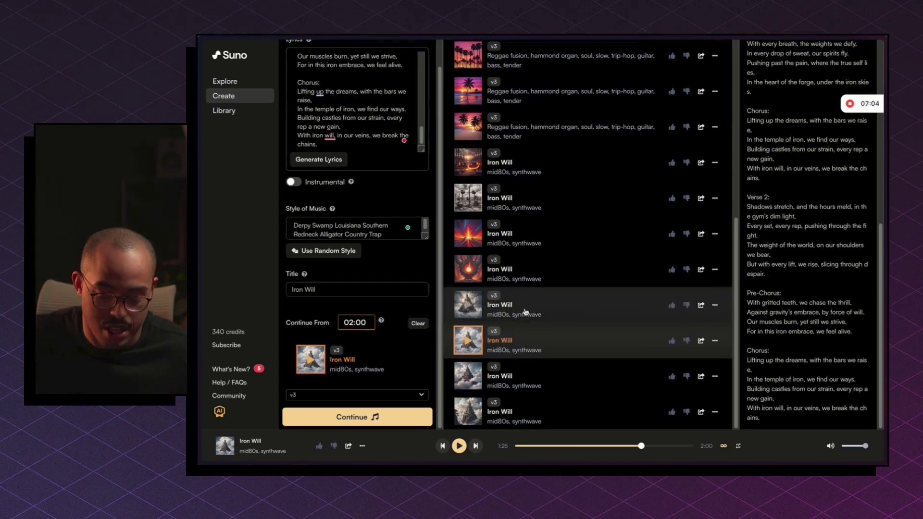
pyautogui.click(313, 225)
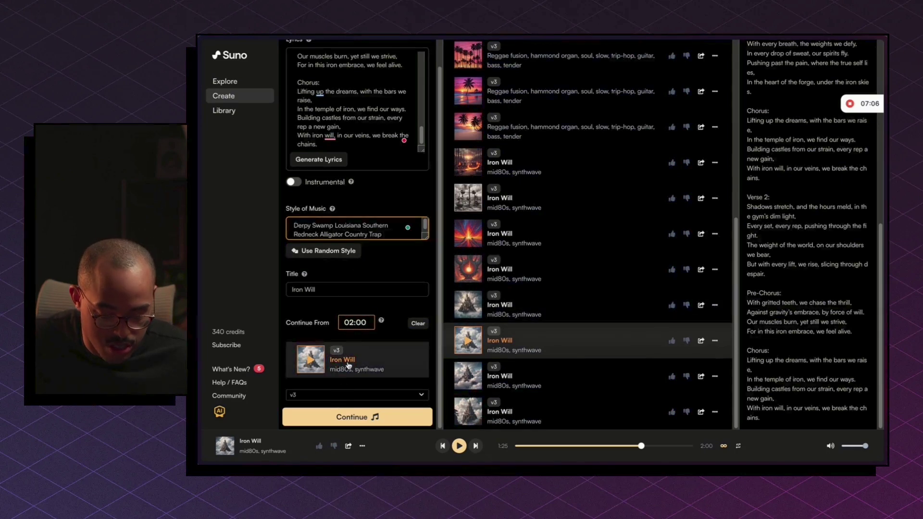
pyautogui.click(418, 324)
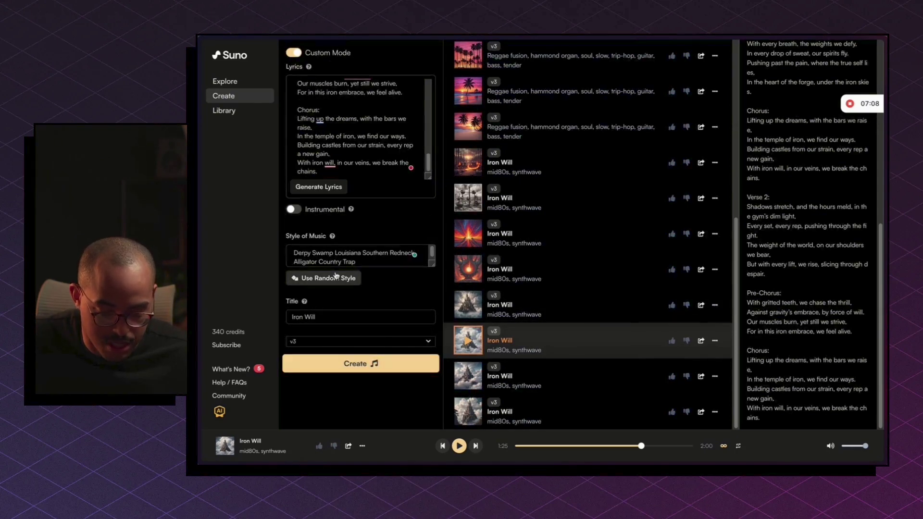
# Step: Generate two Iron Will songs in the Derpy Swamp Country Trap style, spending credits down to 335
pyautogui.click(357, 362)
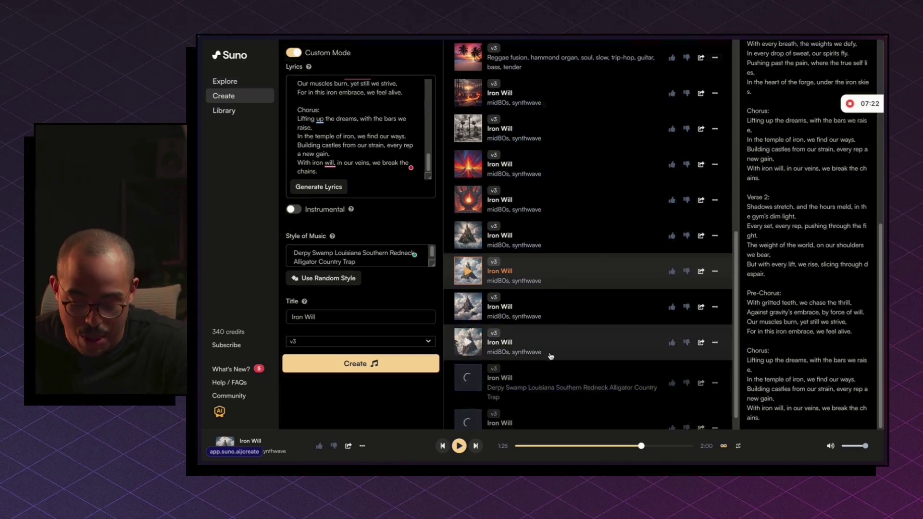
pyautogui.scroll(-1, 552, 362)
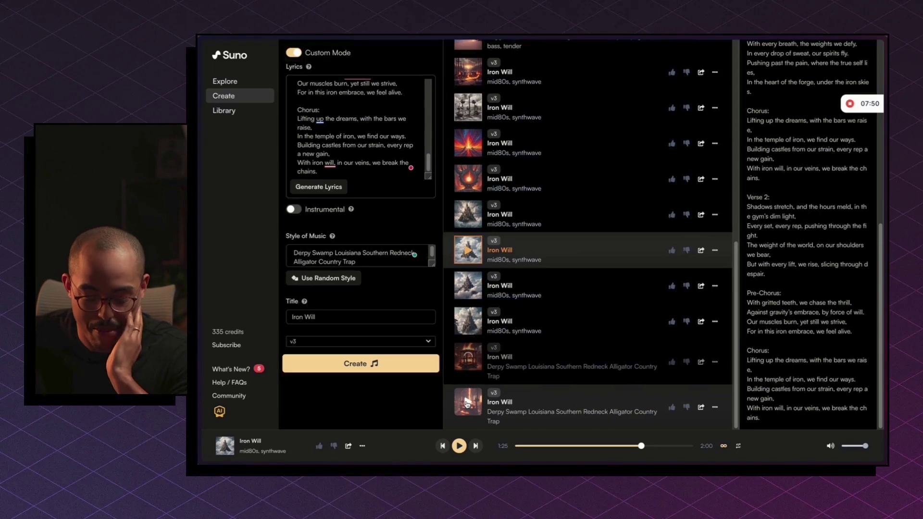
# Step: Play the newest swamp-country Iron Will take, scroll its lyrics, and pause at 1:06
pyautogui.click(467, 404)
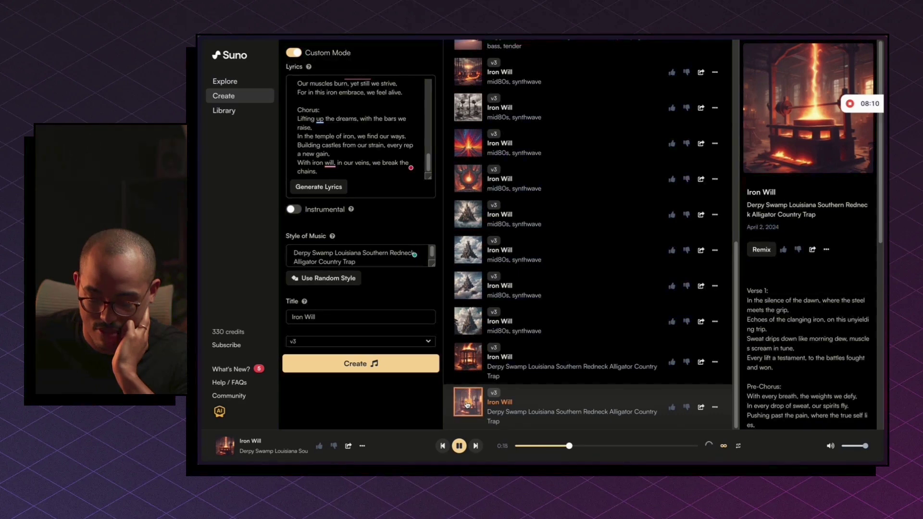
pyautogui.scroll(-1, 825, 358)
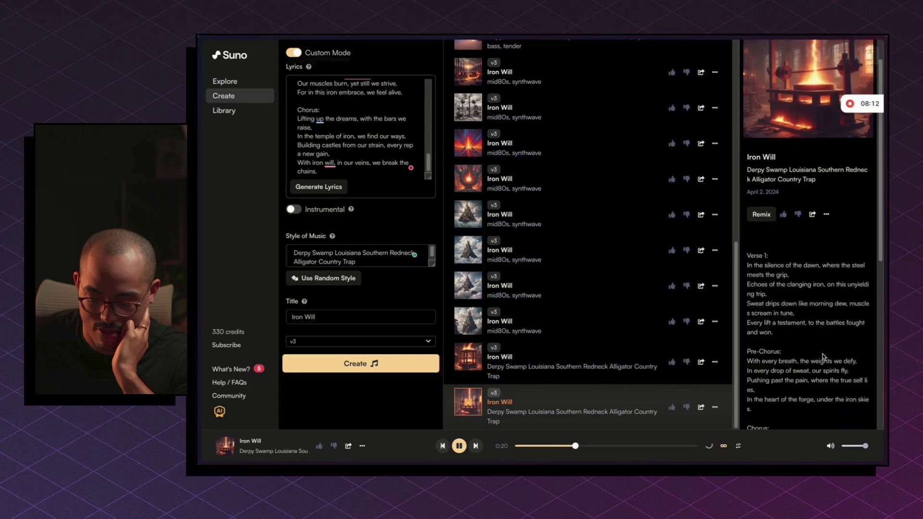
pyautogui.scroll(-1, 824, 358)
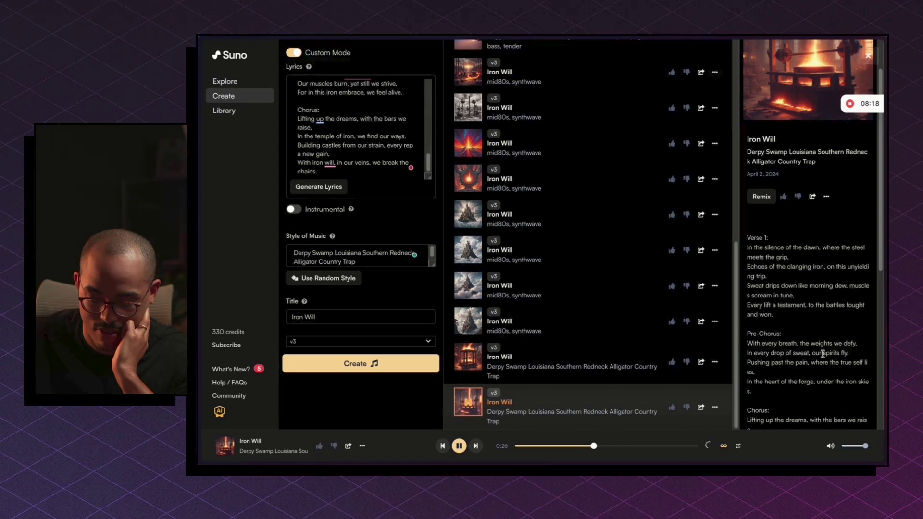
pyautogui.scroll(-1, 824, 355)
pyautogui.scroll(-3, 824, 357)
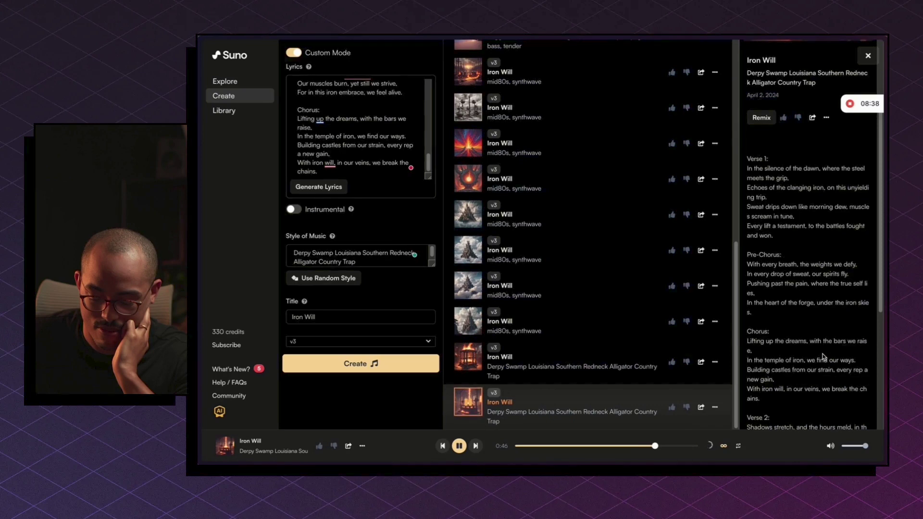
pyautogui.scroll(-1, 823, 357)
pyautogui.scroll(-1, 823, 354)
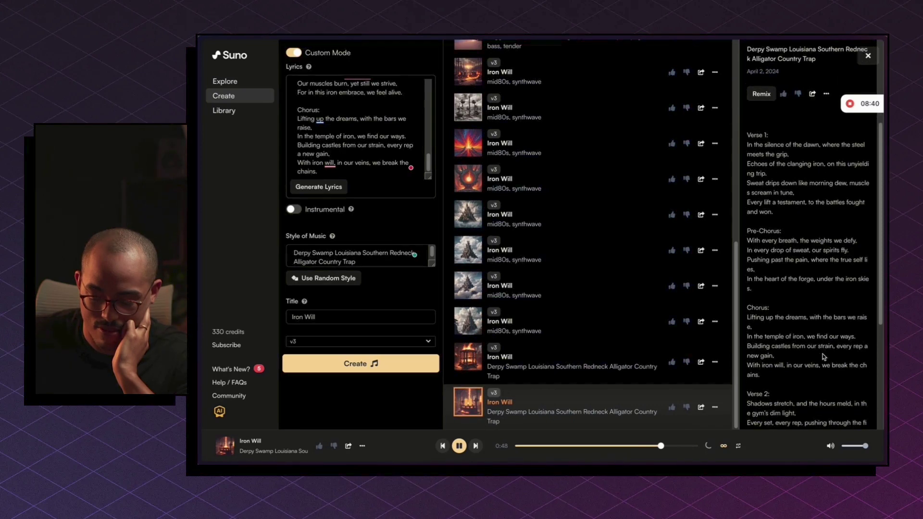
pyautogui.scroll(-3, 824, 357)
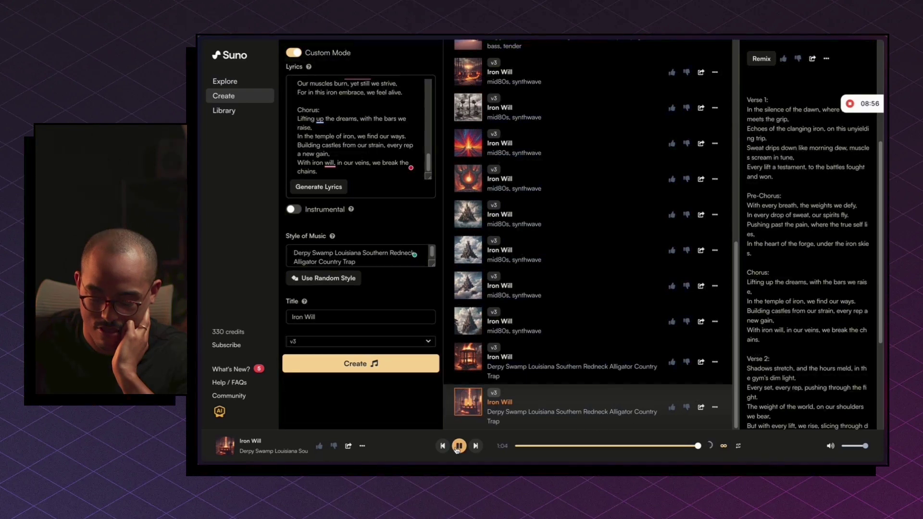
pyautogui.click(459, 446)
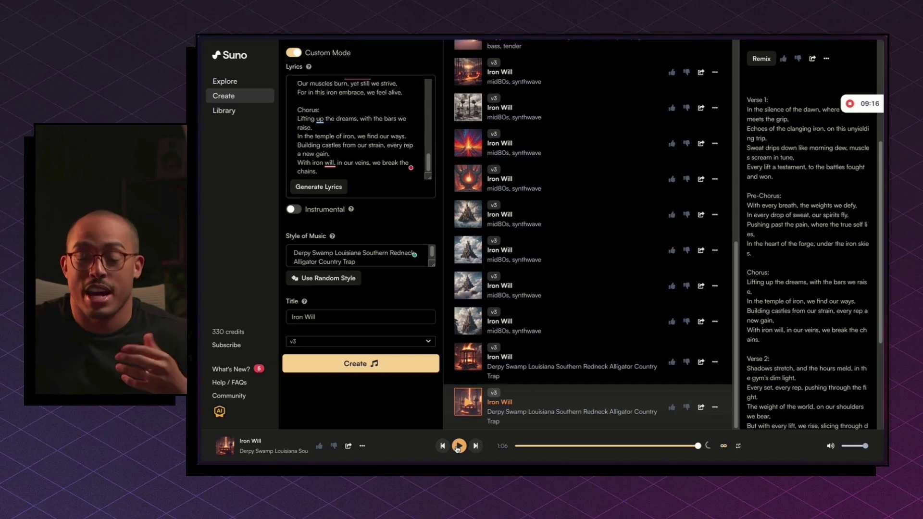
# Step: Play the older 'Hey, business minds' rap track and pause it at 0:11
pyautogui.scroll(4, 522, 260)
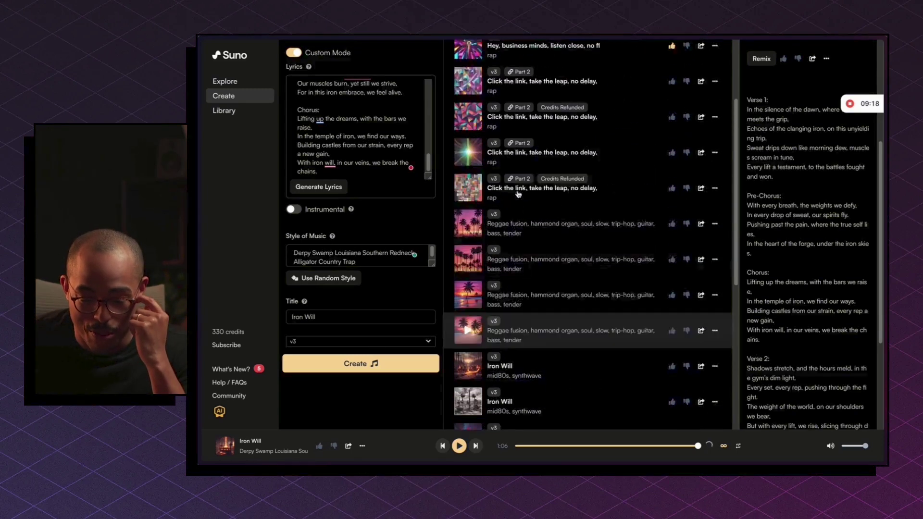
pyautogui.scroll(4, 519, 194)
pyautogui.click(491, 121)
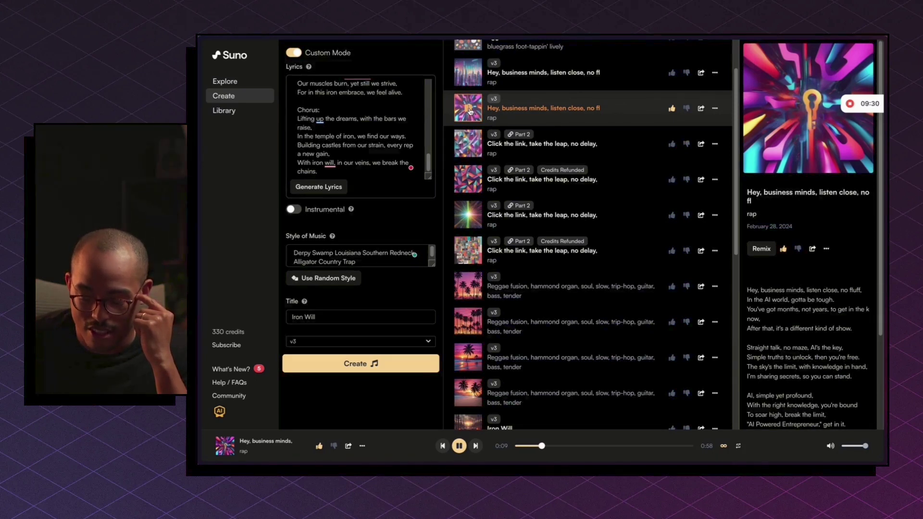
pyautogui.click(471, 111)
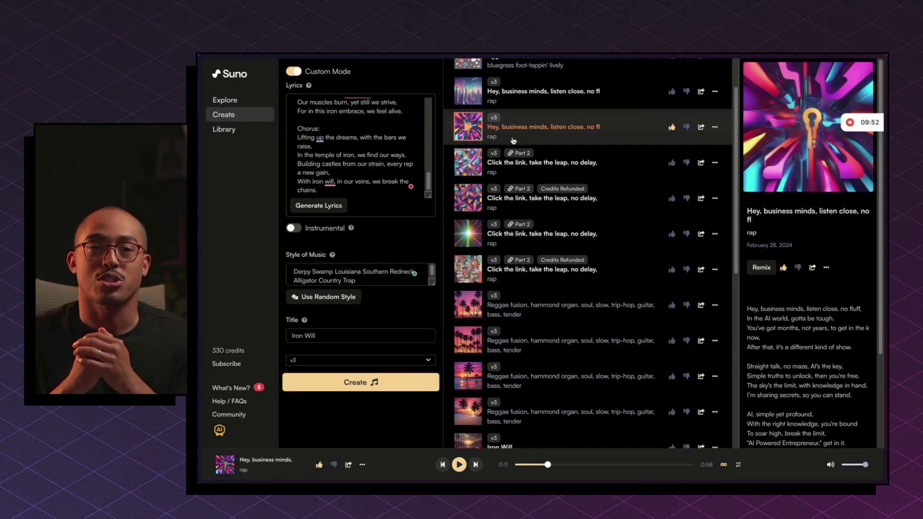
pyautogui.scroll(-8, 513, 140)
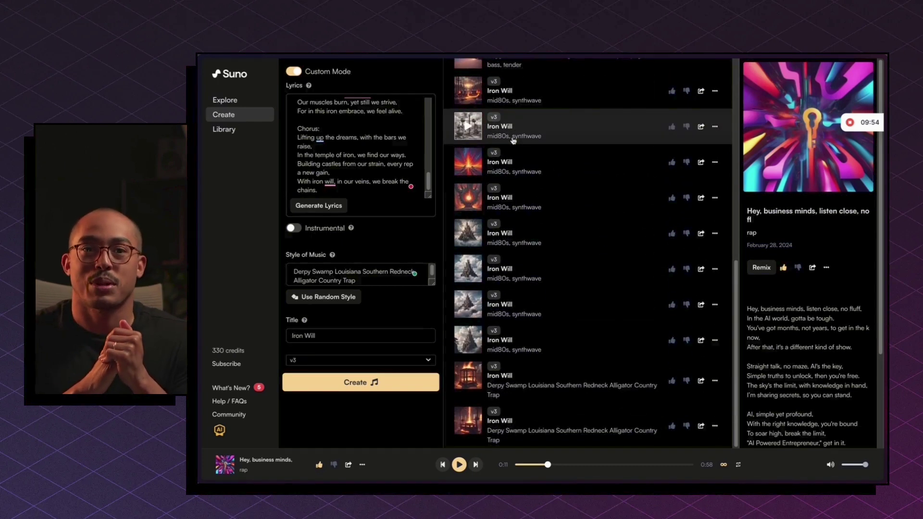